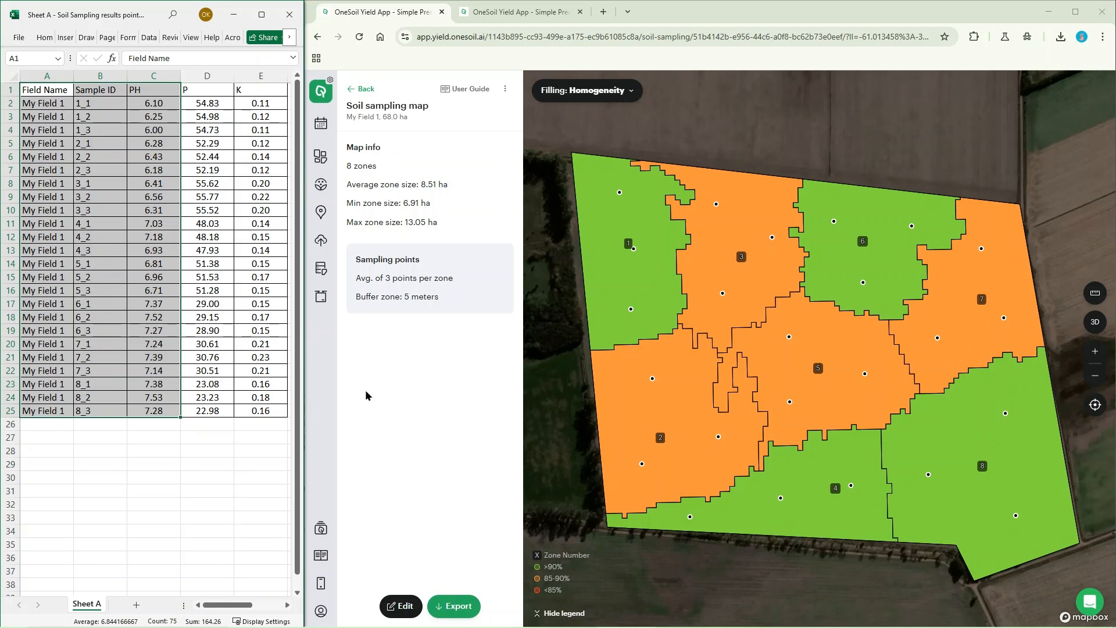
# Step: Compare Sheet A's sample IDs with the sampling points of zone 1, and Sheet B's sample IDs with the zone numbers on the map
pyautogui.click(367, 395)
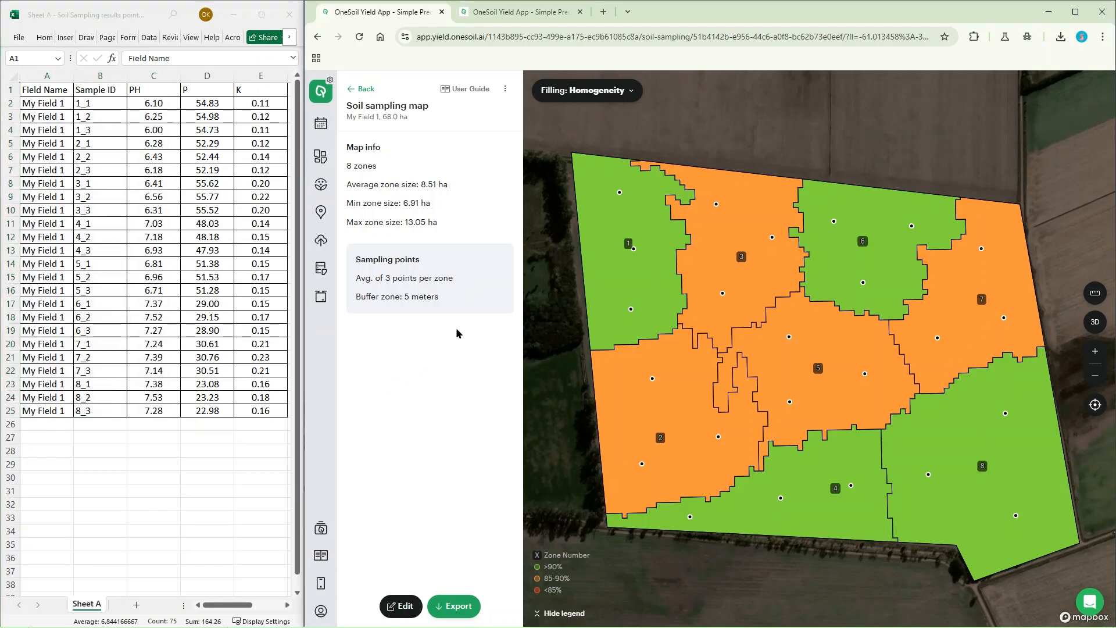
pyautogui.moveTo(619, 193)
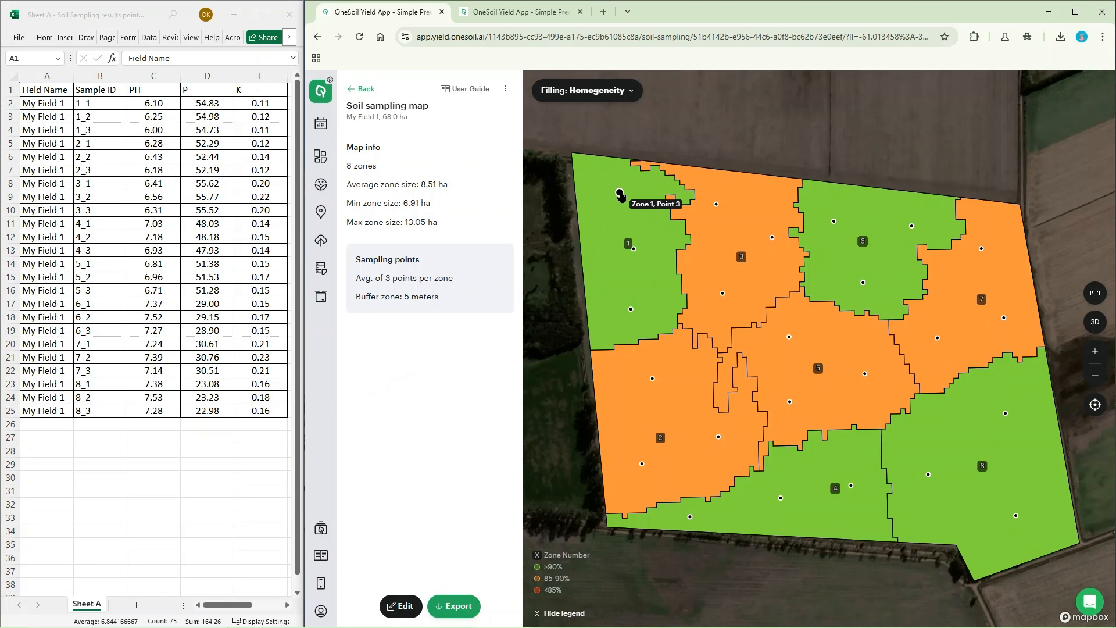
pyautogui.moveTo(634, 249)
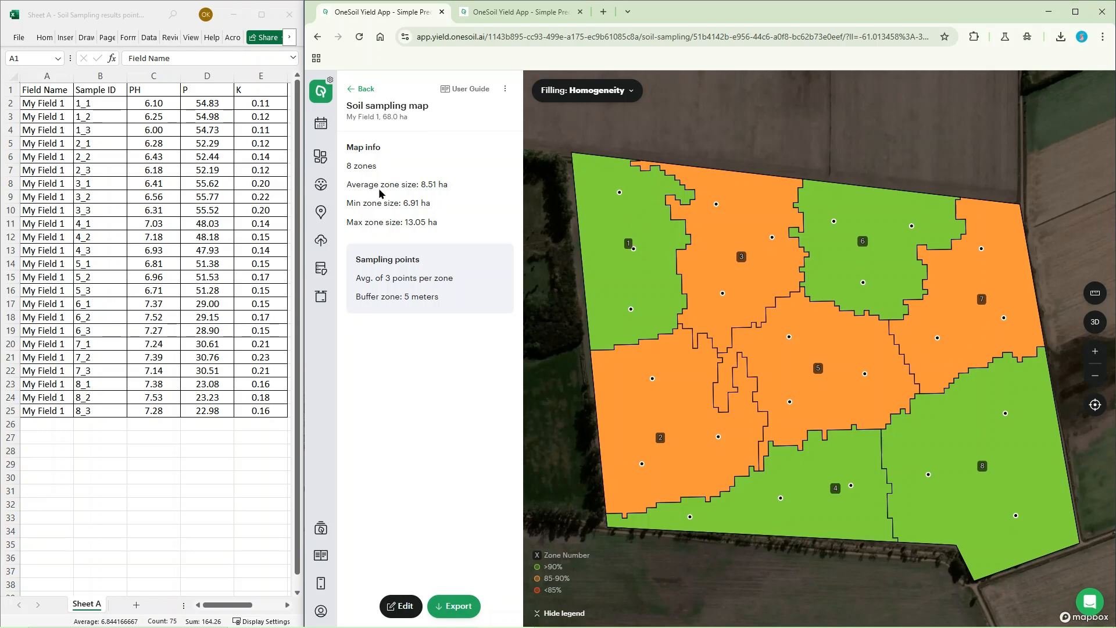
pyautogui.click(106, 104)
pyautogui.moveTo(106, 104); pyautogui.dragTo(107, 132)
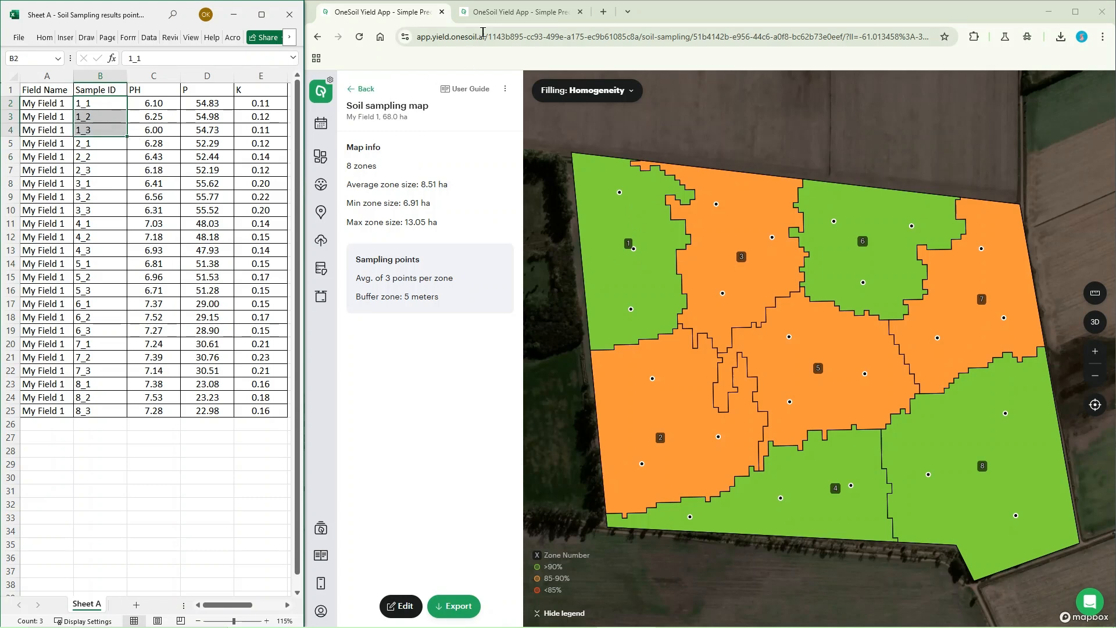
pyautogui.click(498, 20)
pyautogui.click(498, 21)
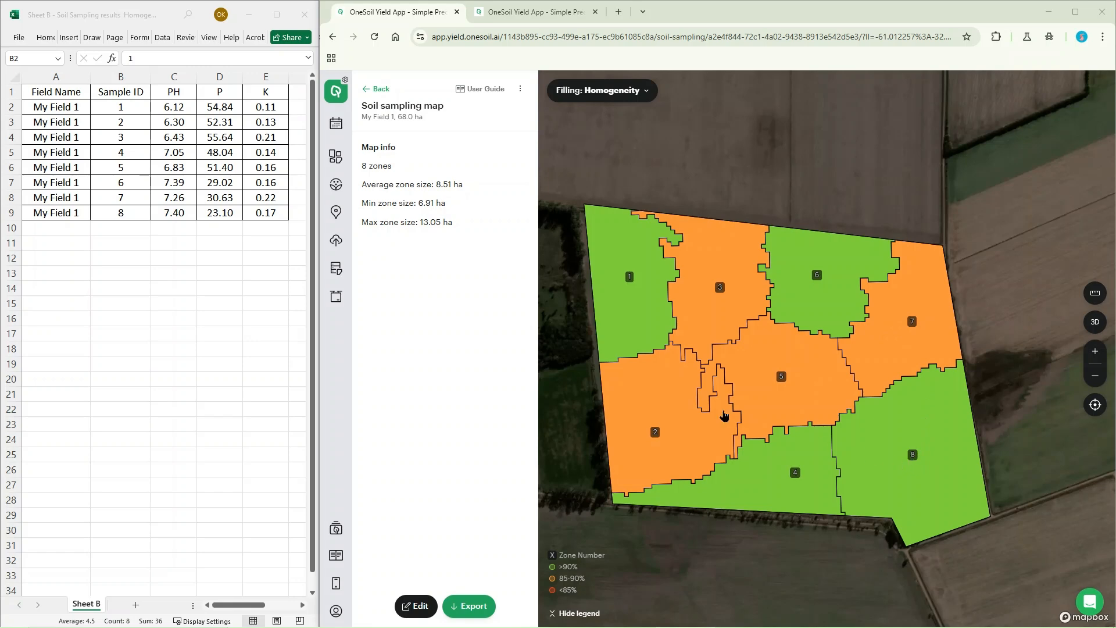
pyautogui.click(141, 106)
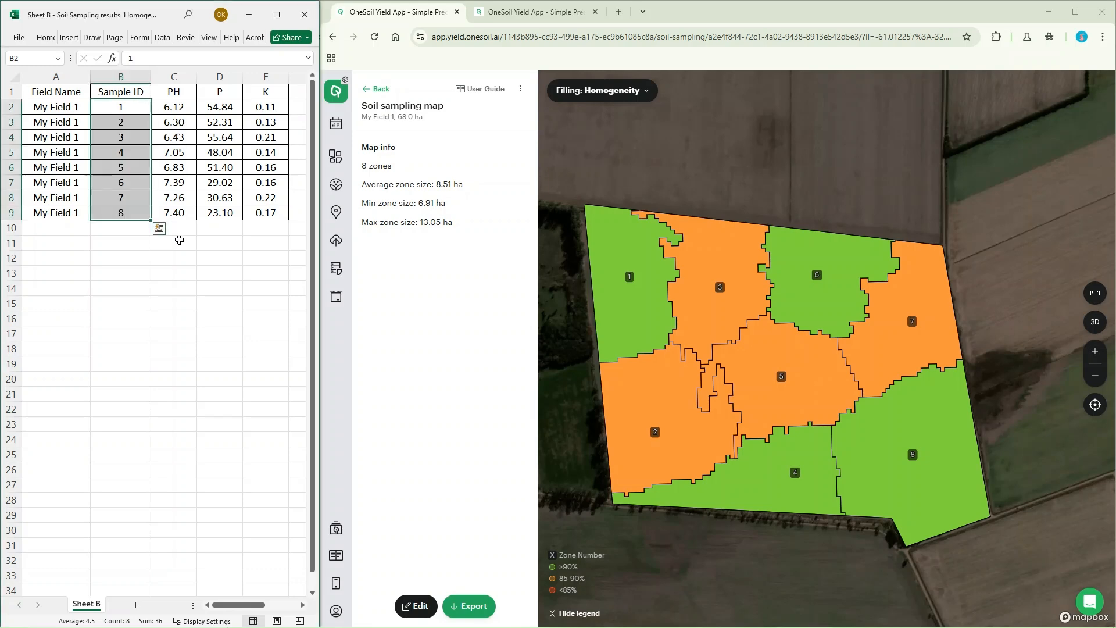
pyautogui.click(504, 12)
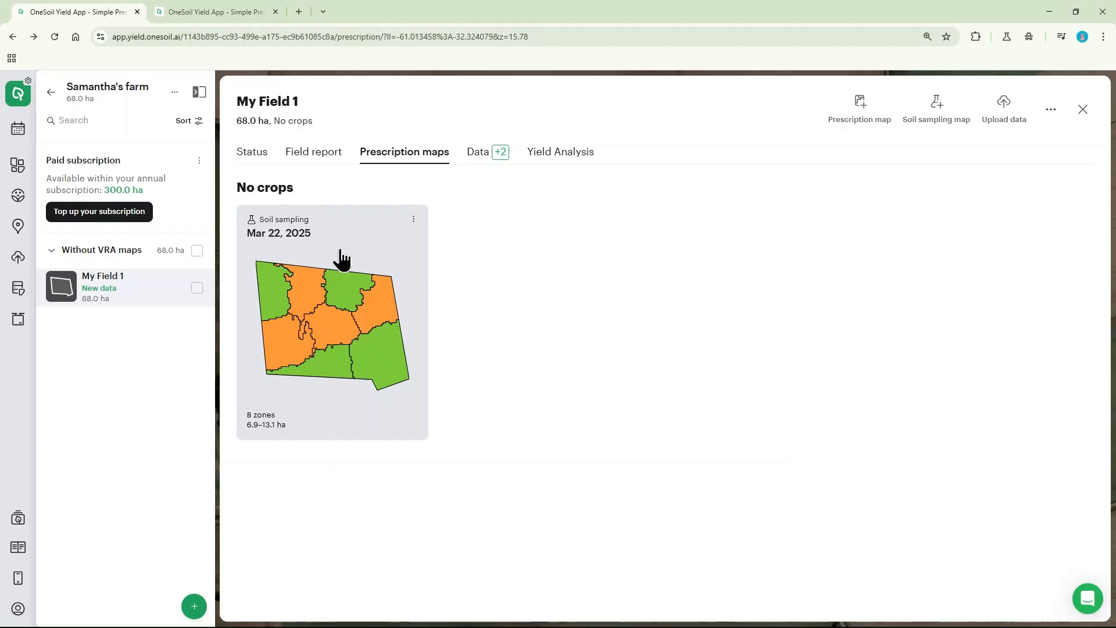
# Step: Open the Mar 22, 2025 soil sampling map for editing and match it with the VRA zones, using 3 zones
pyautogui.click(343, 254)
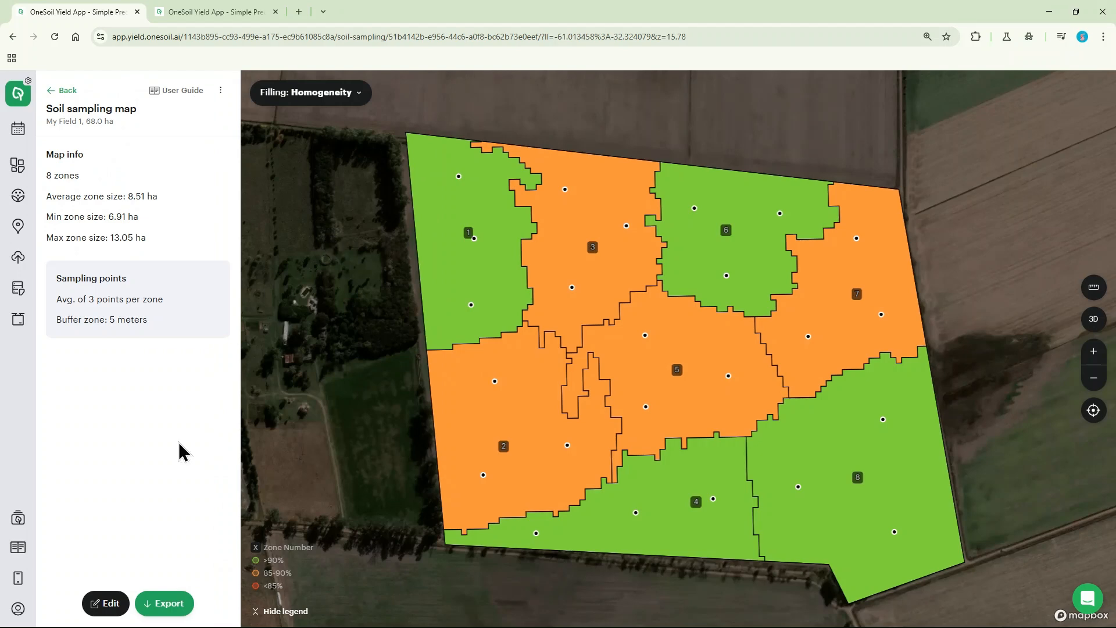
pyautogui.click(105, 603)
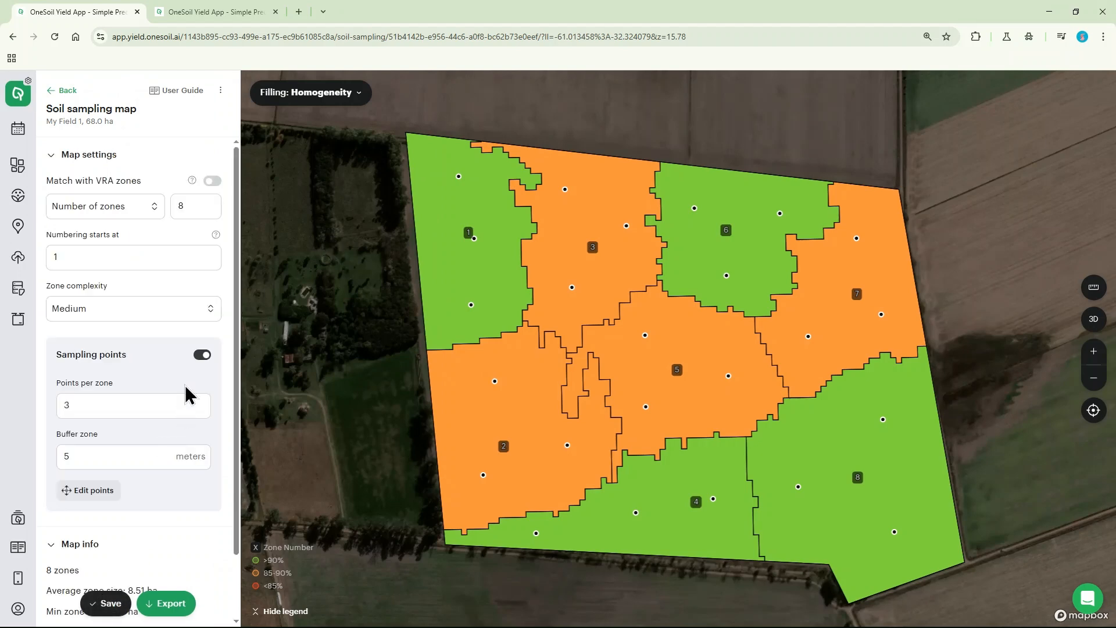
pyautogui.click(213, 182)
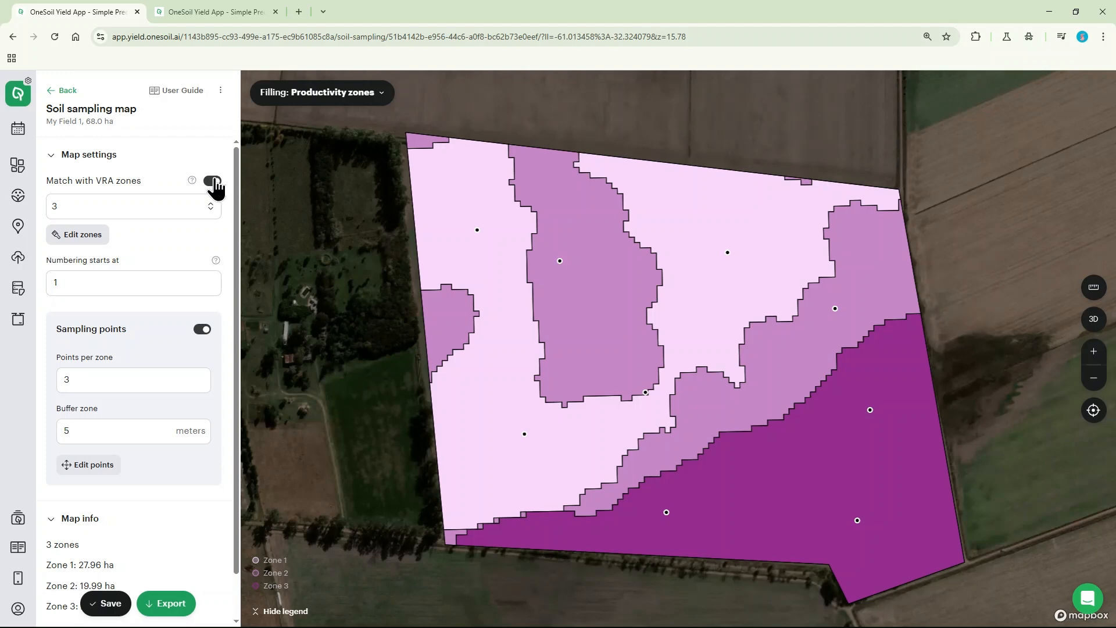
pyautogui.click(206, 207)
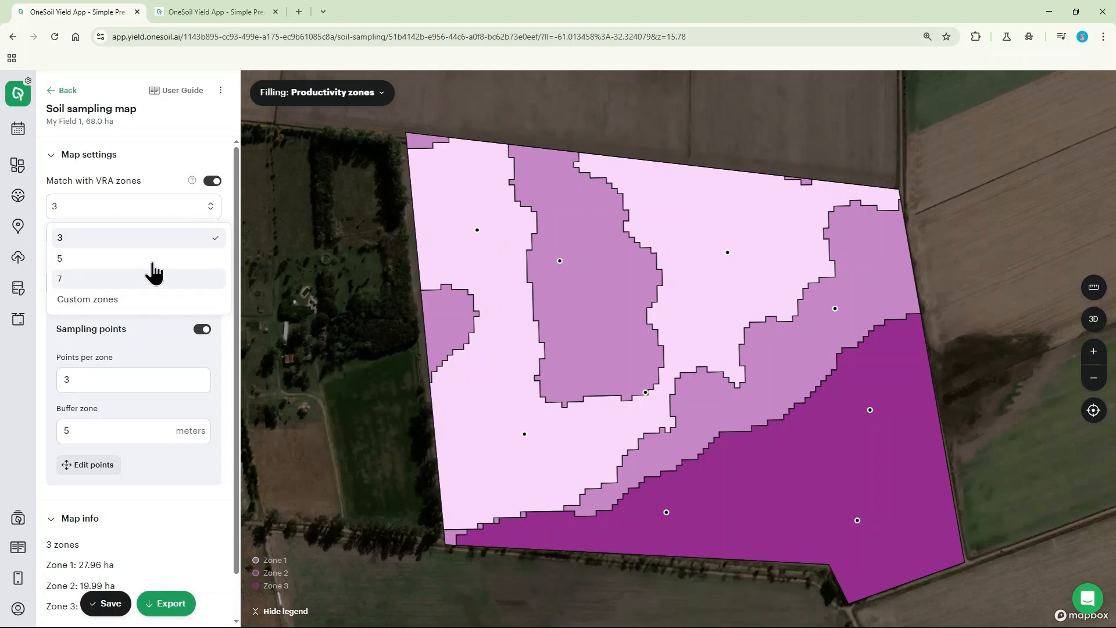
pyautogui.click(158, 158)
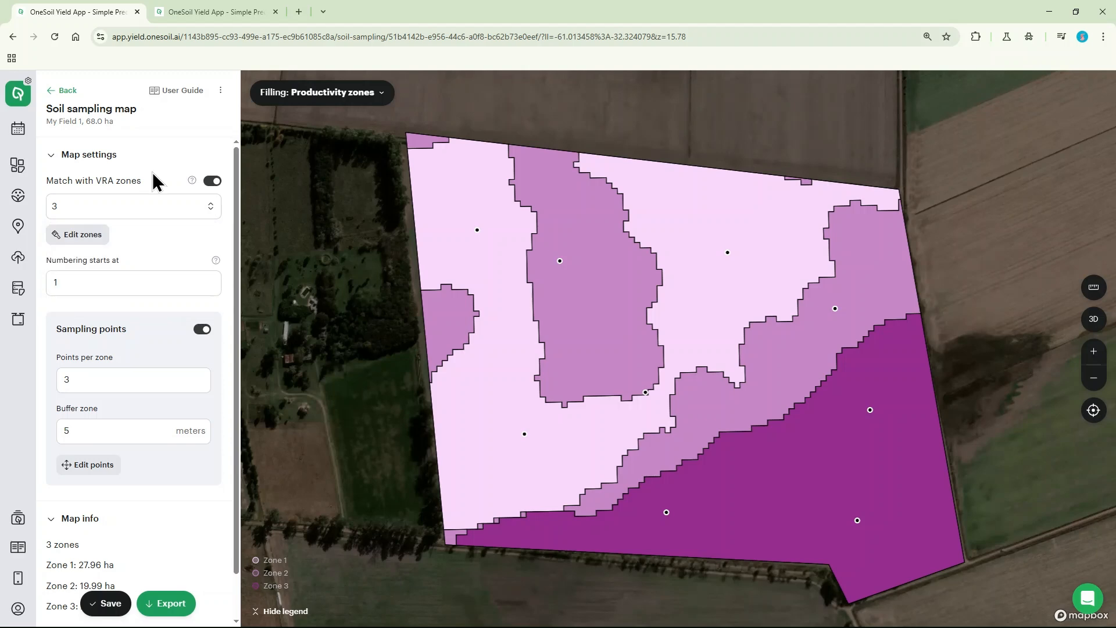
# Step: Edit the productivity zones with the brush, extending the central Zone 2 area westward and repainting the small western patch as Zone 1
pyautogui.click(98, 238)
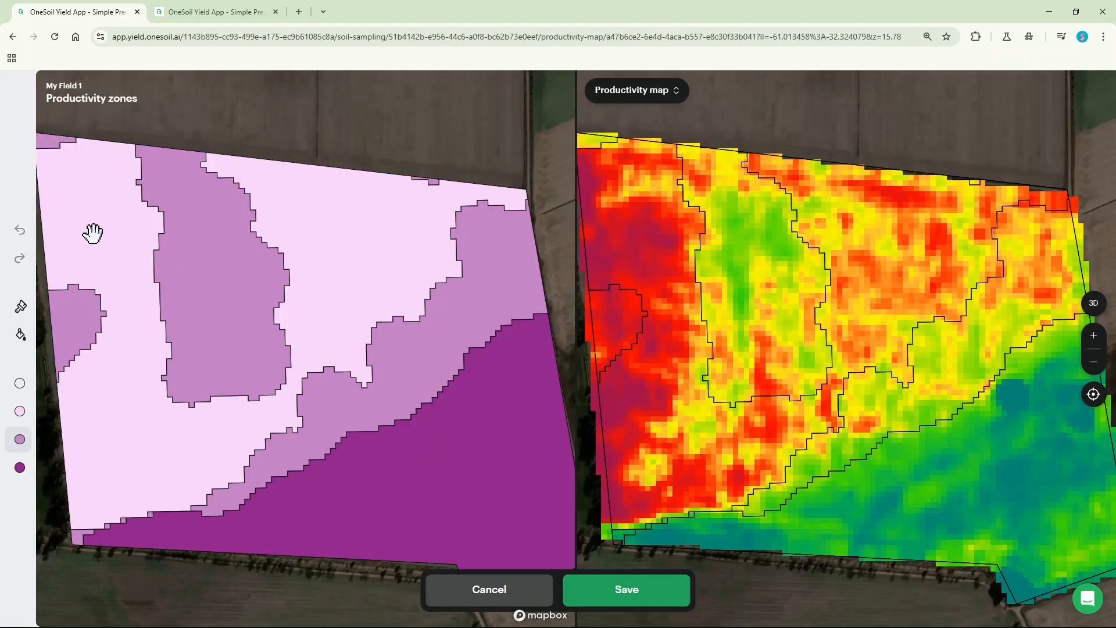
pyautogui.click(20, 307)
pyautogui.click(66, 343)
pyautogui.moveTo(167, 367); pyautogui.dragTo(140, 145)
pyautogui.click(20, 411)
pyautogui.moveTo(53, 295)
pyautogui.mouseDown()
pyautogui.moveTo(71, 348)
pyautogui.moveTo(90, 309)
pyautogui.moveTo(95, 329)
pyautogui.moveTo(79, 163)
pyautogui.mouseUp()
# Step: Brush Zone 2 along the western edge of the northeastern area and fill the central Zone 2 area with the Zone 1 colour
pyautogui.click(19, 439)
pyautogui.moveTo(407, 180)
pyautogui.mouseDown()
pyautogui.moveTo(468, 216)
pyautogui.moveTo(505, 194)
pyautogui.moveTo(525, 199)
pyautogui.mouseUp()
pyautogui.click(21, 337)
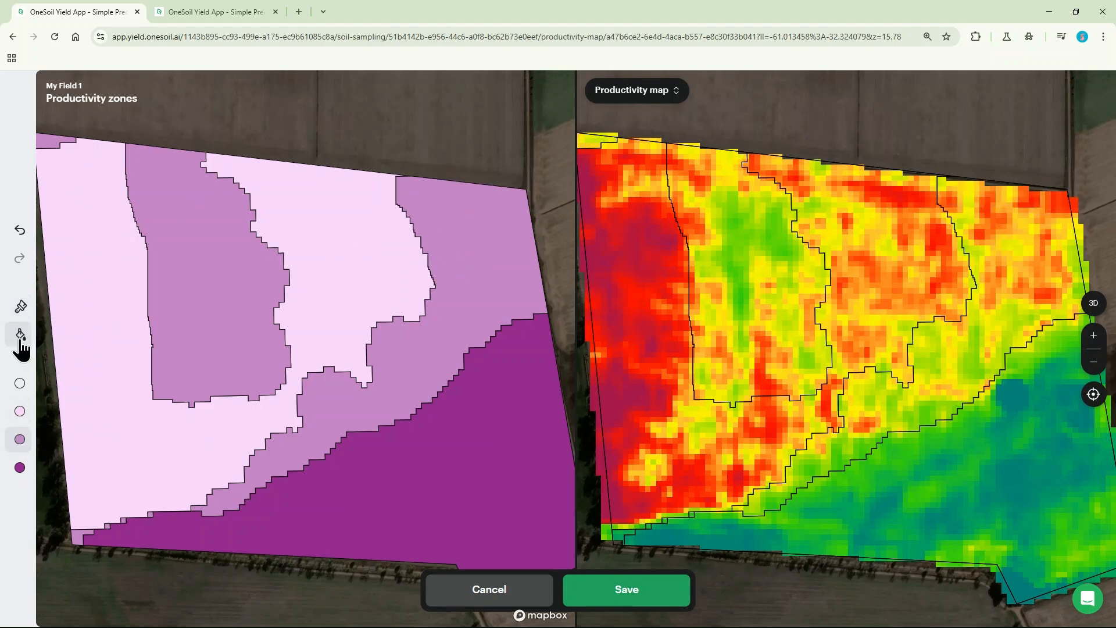
pyautogui.click(20, 411)
pyautogui.click(203, 276)
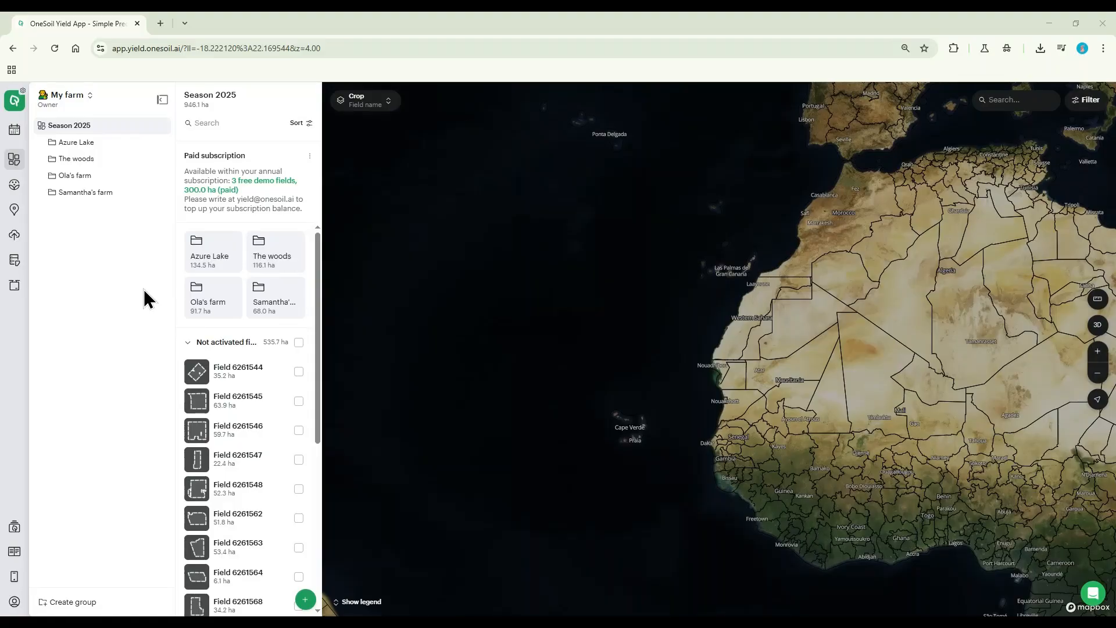
# Step: Start importing soil analysis results from the uploaded-data page of My Field 1
pyautogui.click(24, 235)
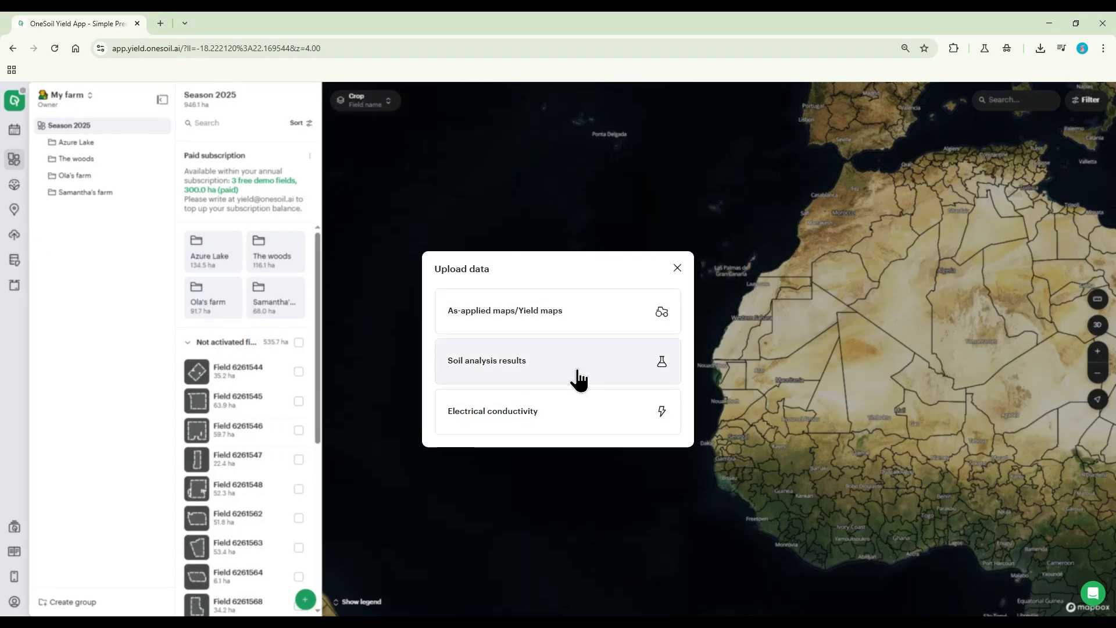
pyautogui.click(675, 269)
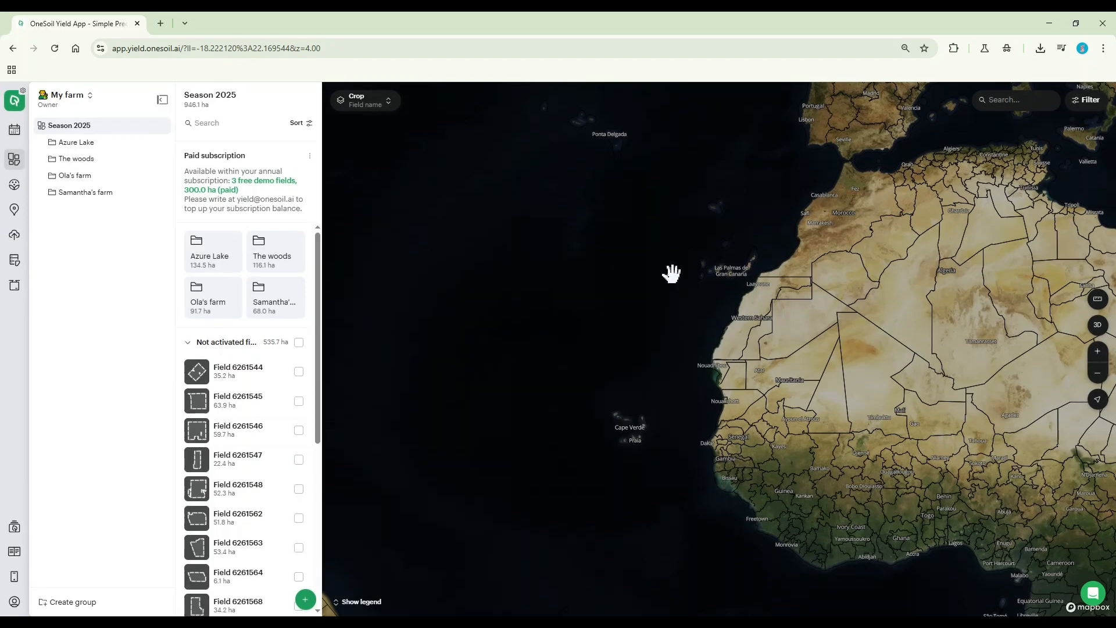
pyautogui.click(76, 193)
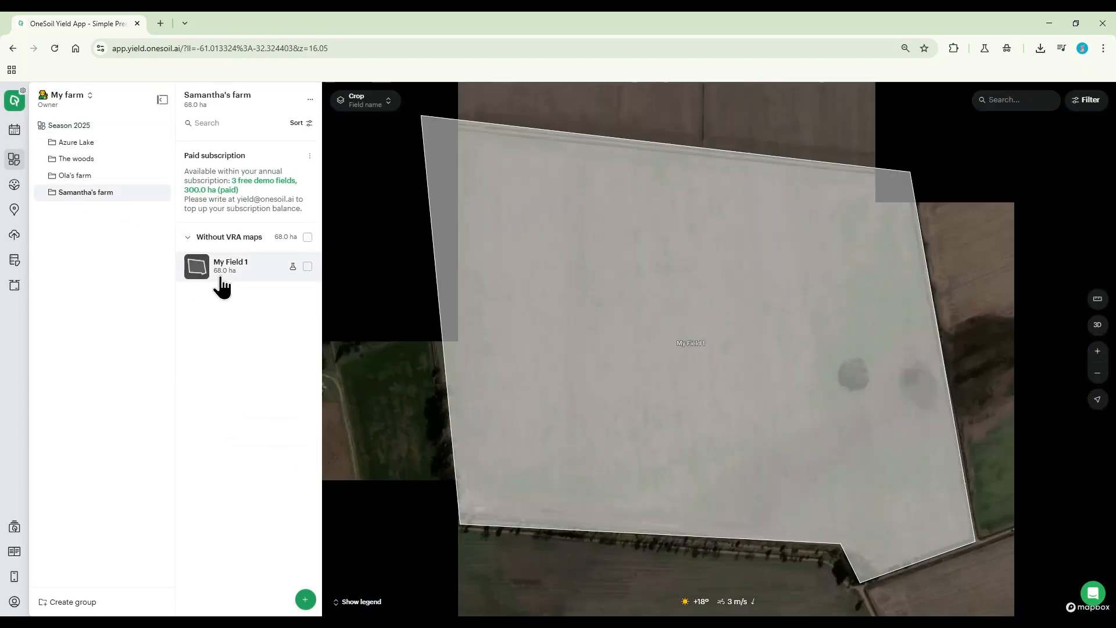
pyautogui.click(221, 279)
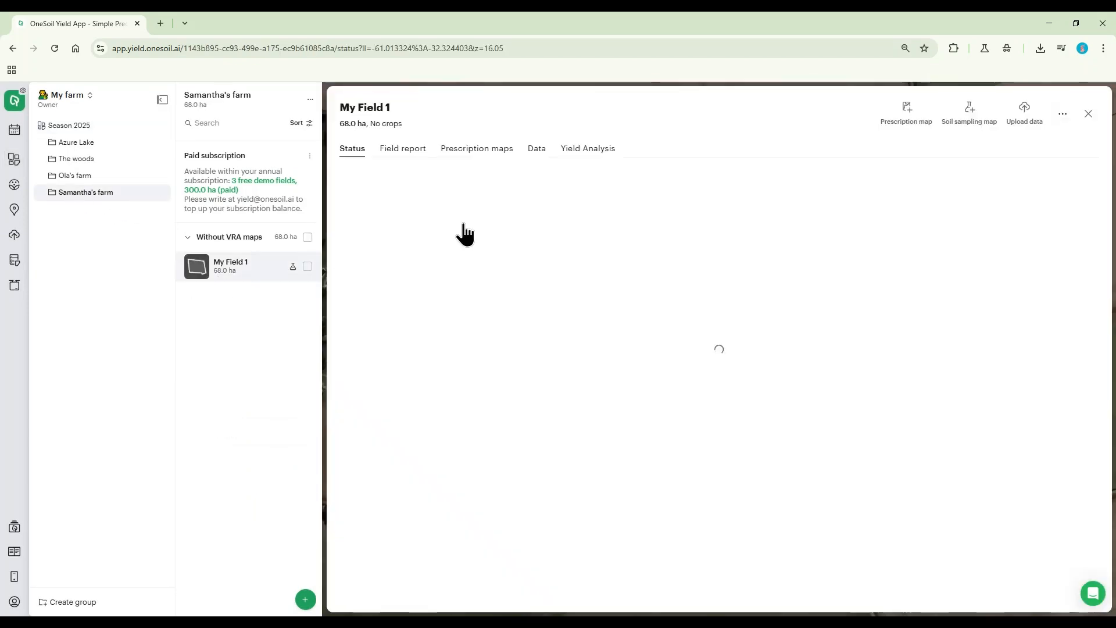
pyautogui.click(535, 149)
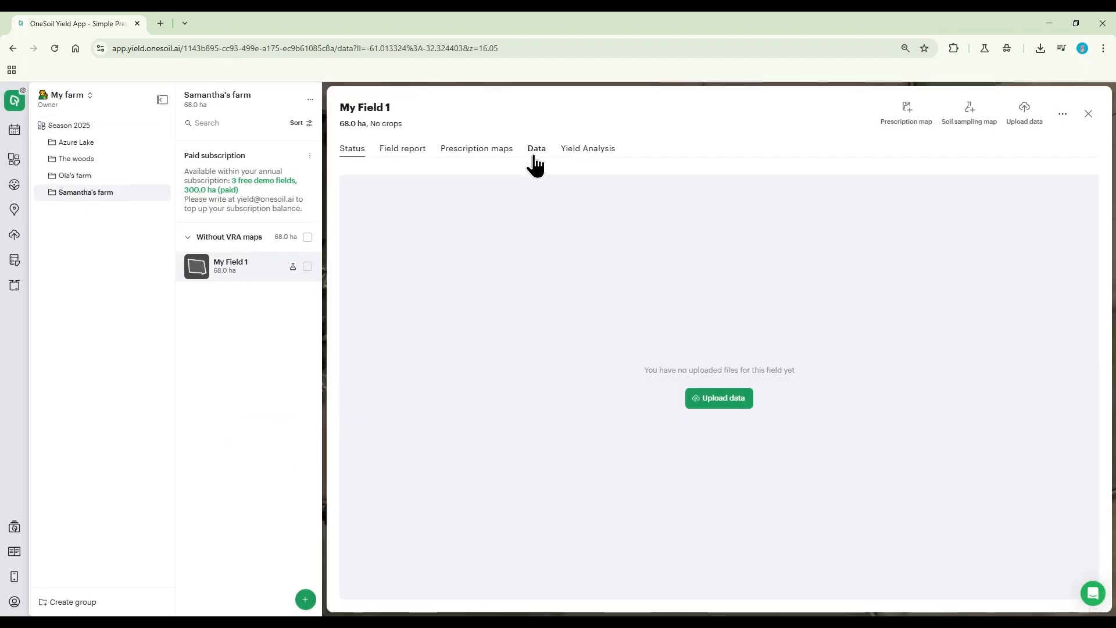
pyautogui.click(714, 402)
pyautogui.click(567, 365)
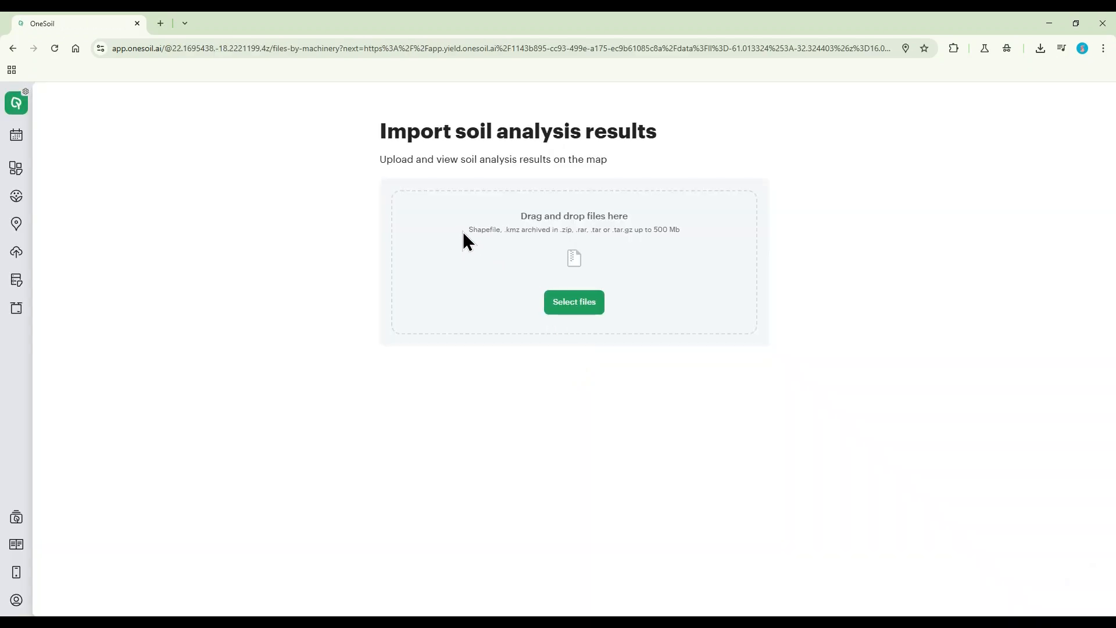
# Step: Upload the file "Sheet A - Soil Sampling results points.xlsx" and proceed to matching its data with fields
pyautogui.moveTo(469, 230); pyautogui.dragTo(684, 234)
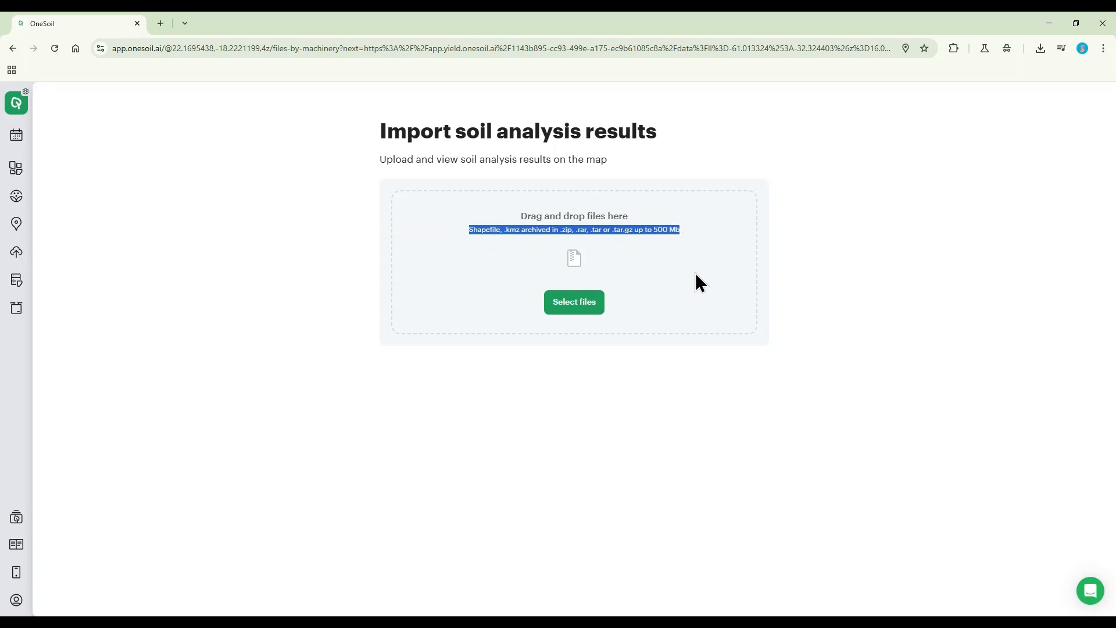
pyautogui.click(583, 302)
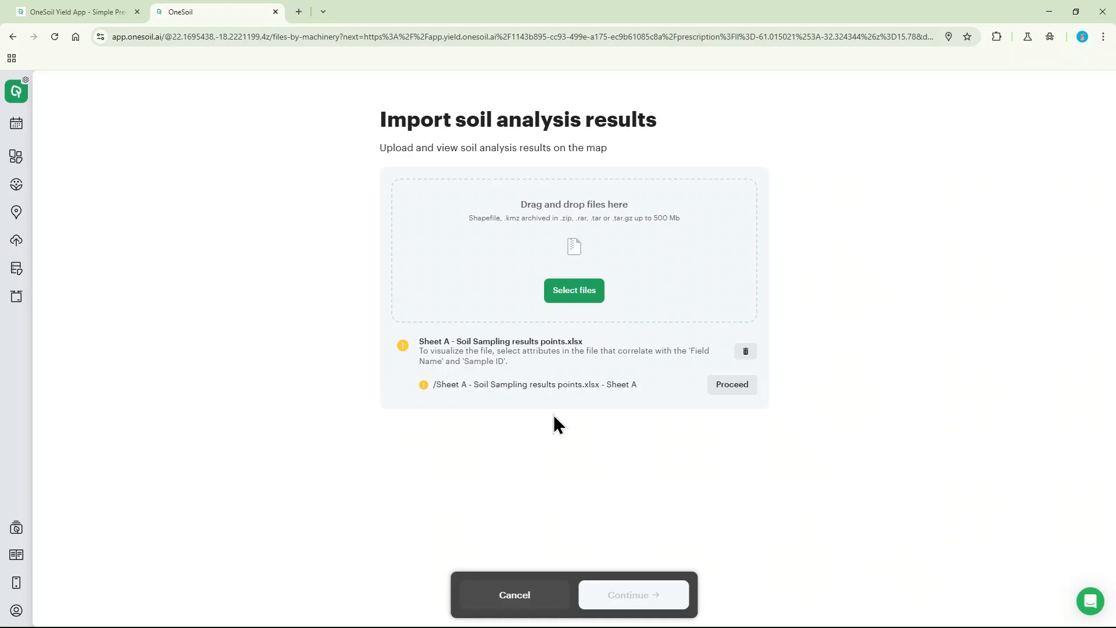
pyautogui.click(727, 387)
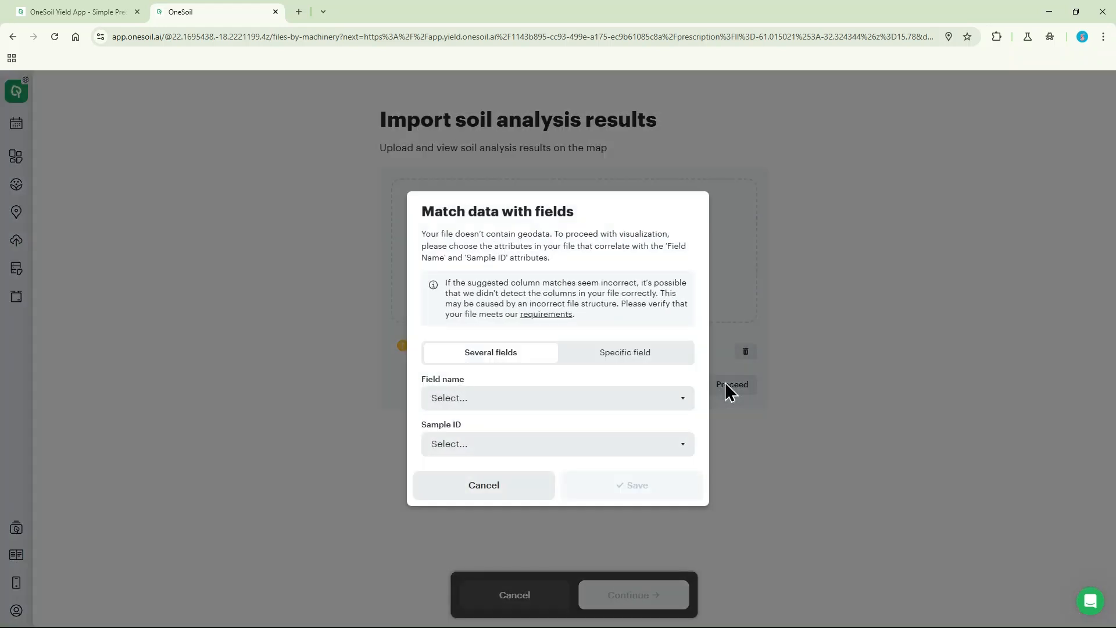
# Step: Look through the file's columns for the field name and match the Sample ID attribute to the Sample ID column
pyautogui.click(660, 397)
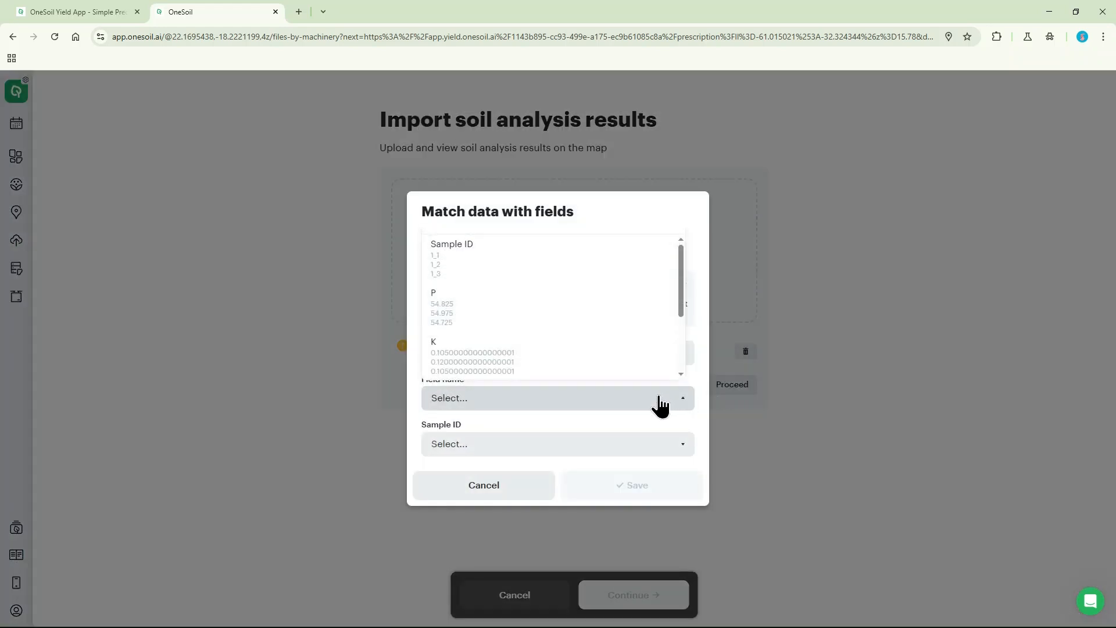
pyautogui.scroll(-3, 605, 343)
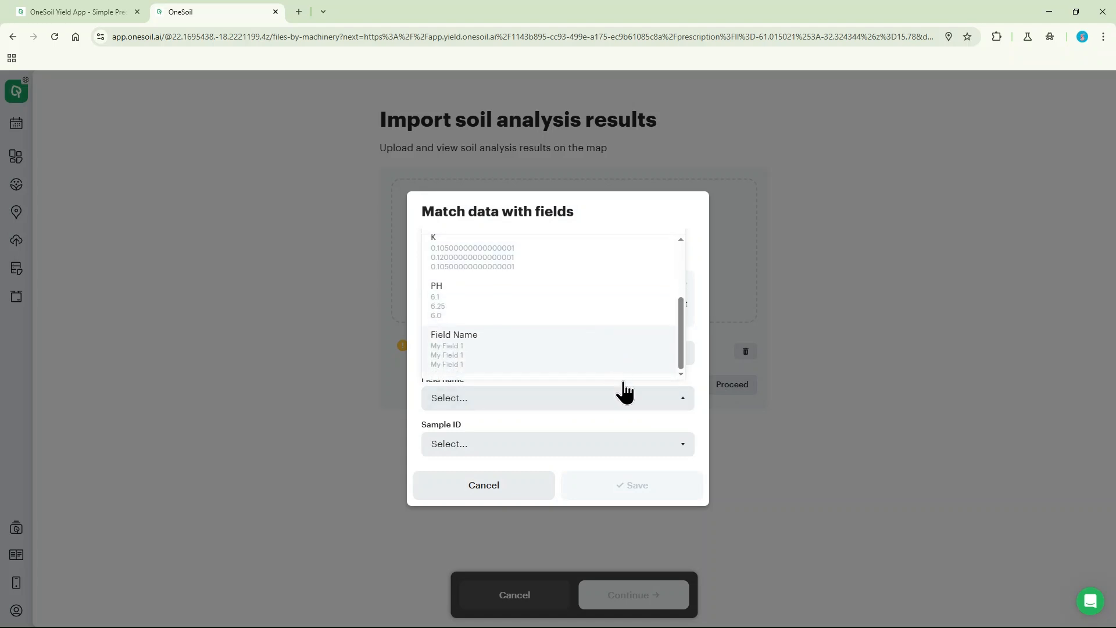
pyautogui.click(659, 419)
pyautogui.click(653, 453)
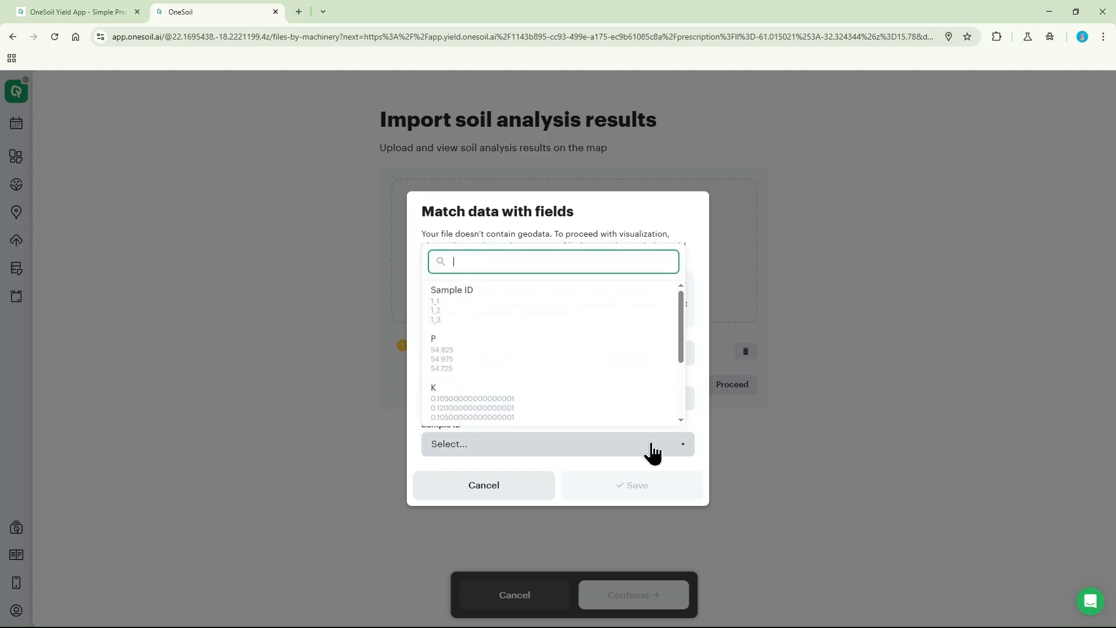
pyautogui.click(570, 312)
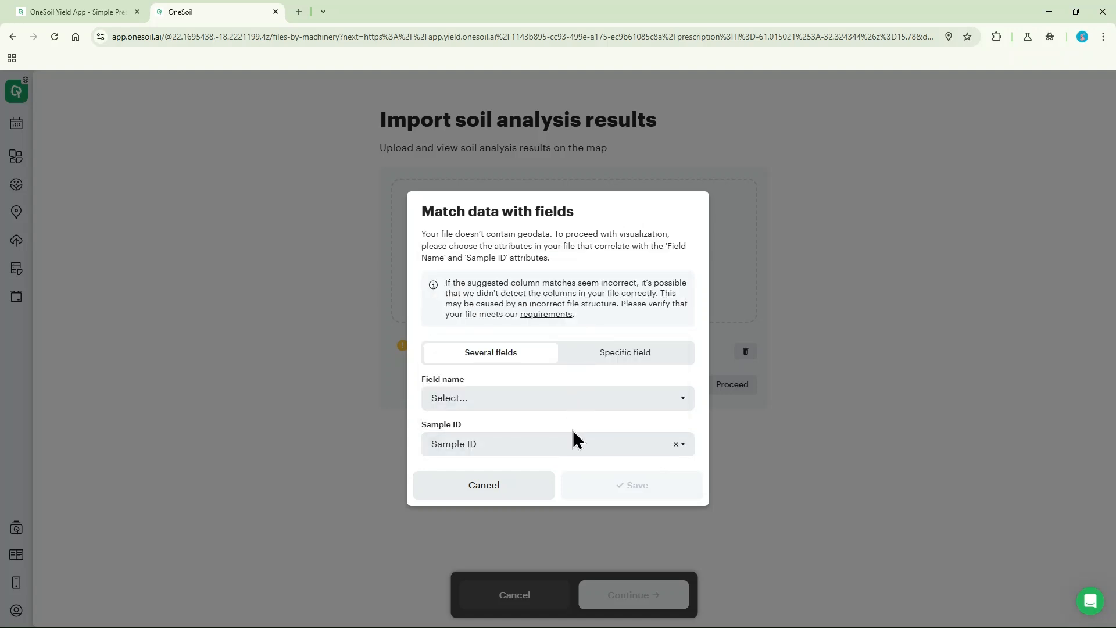
# Step: Assign the data to the specific field My Field 1, save the match and continue to attribute matching
pyautogui.click(615, 354)
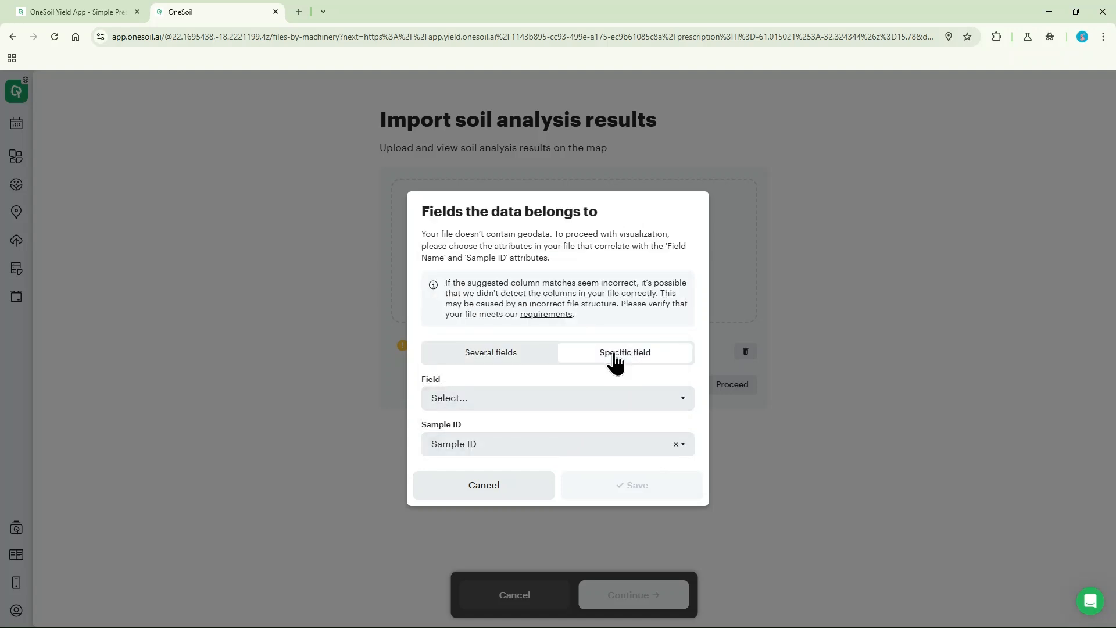
pyautogui.click(588, 405)
pyautogui.scroll(-10, 542, 313)
pyautogui.scroll(-5, 543, 310)
pyautogui.scroll(2, 543, 310)
pyautogui.click(523, 297)
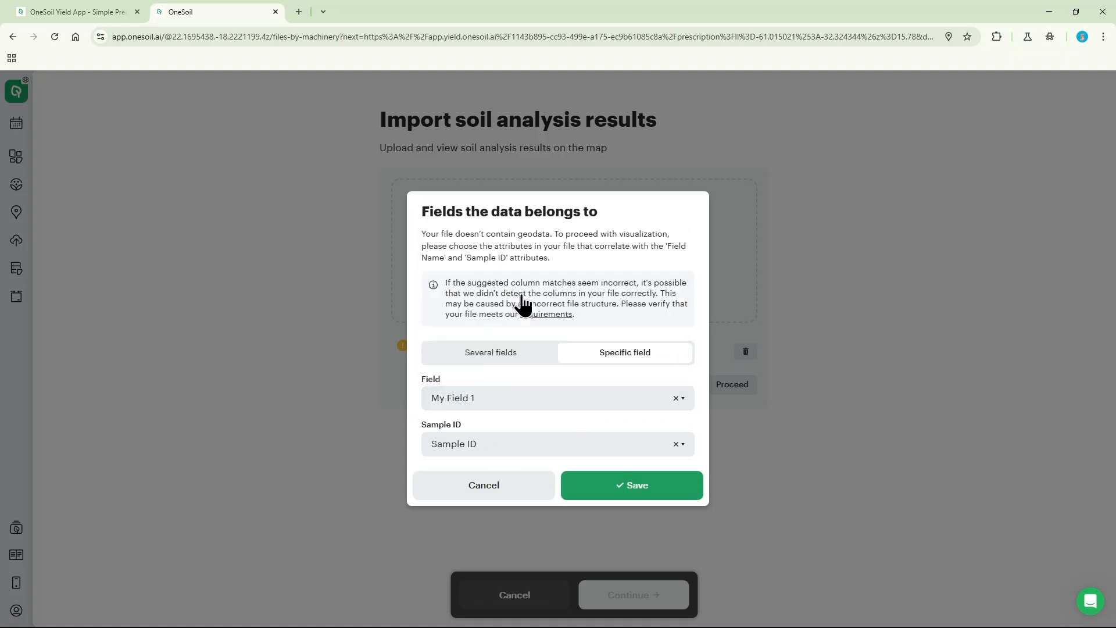
pyautogui.click(613, 490)
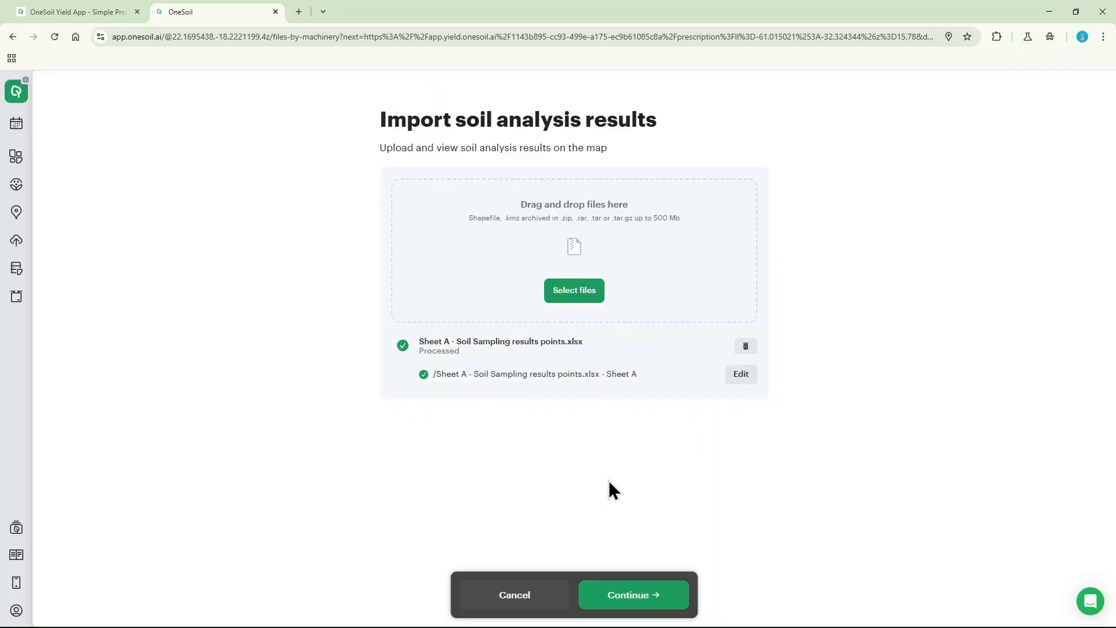
pyautogui.click(621, 600)
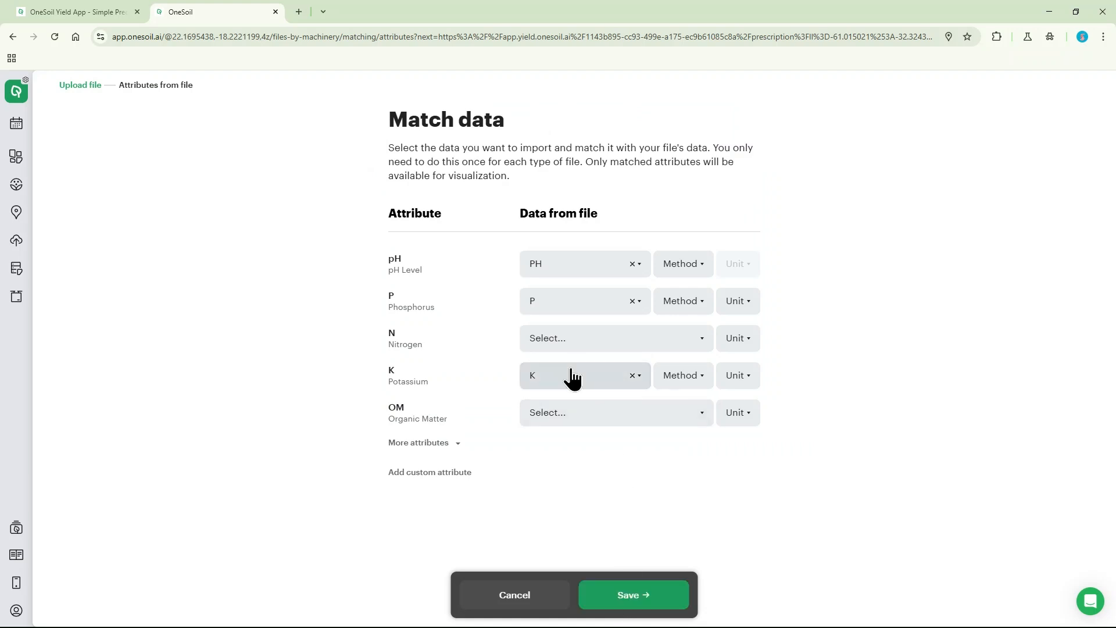
# Step: Review the file column and analysis method options offered for the potassium attribute
pyautogui.click(573, 380)
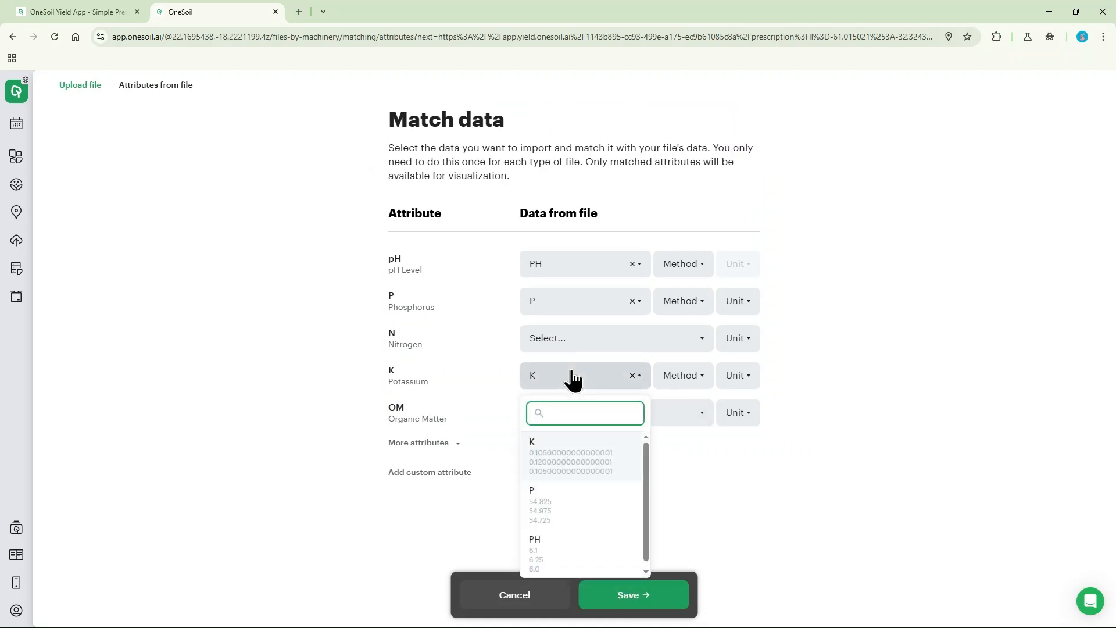
pyautogui.click(572, 381)
pyautogui.click(678, 379)
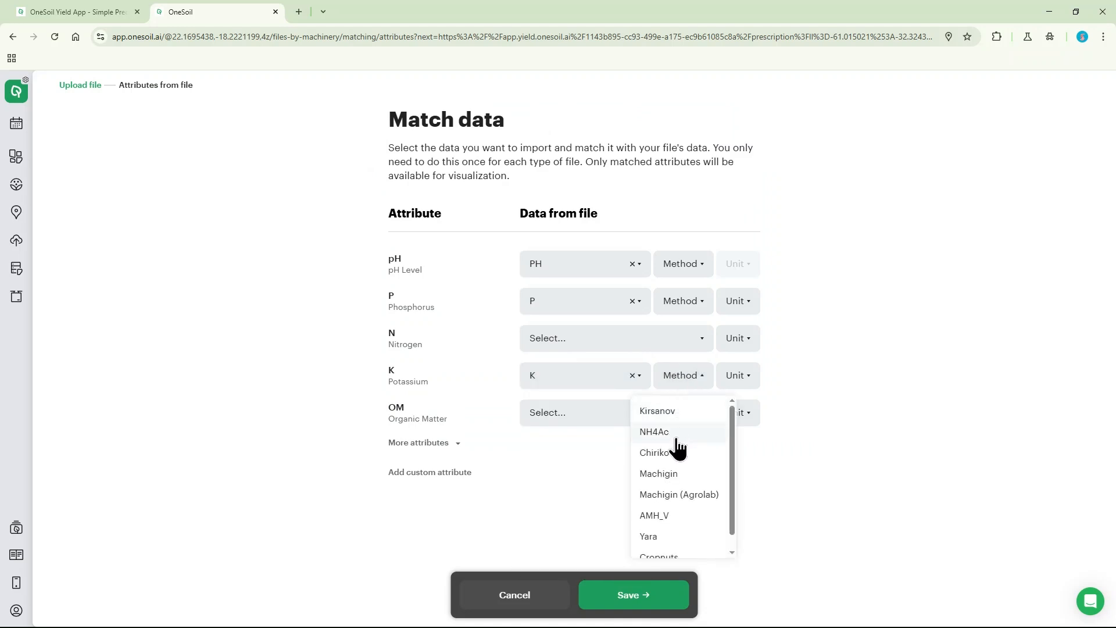
pyautogui.scroll(-1, 677, 485)
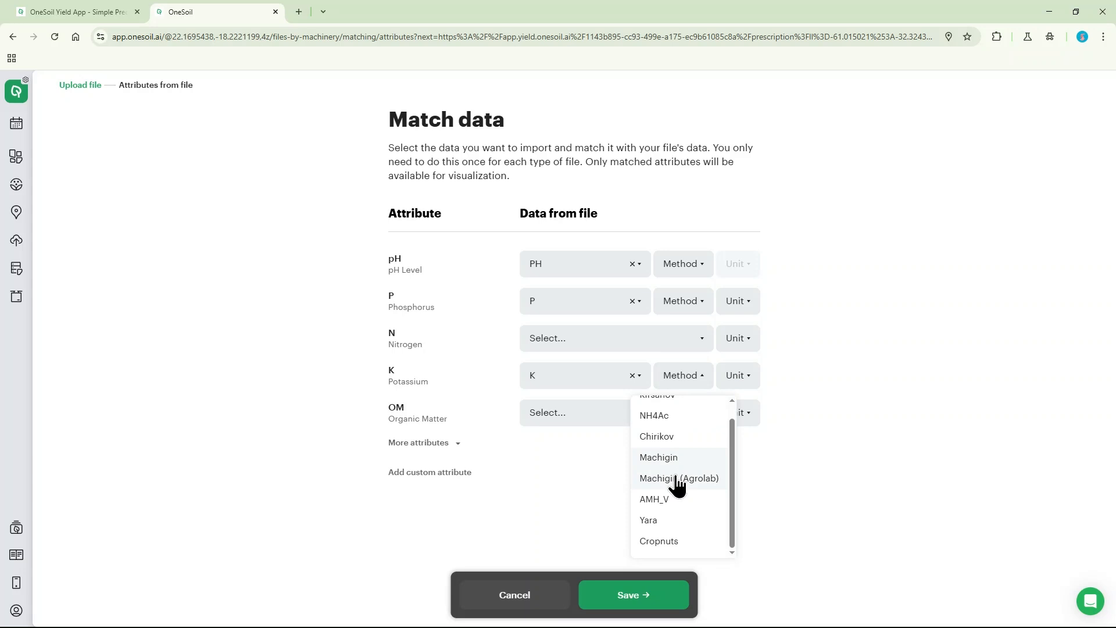
pyautogui.click(588, 487)
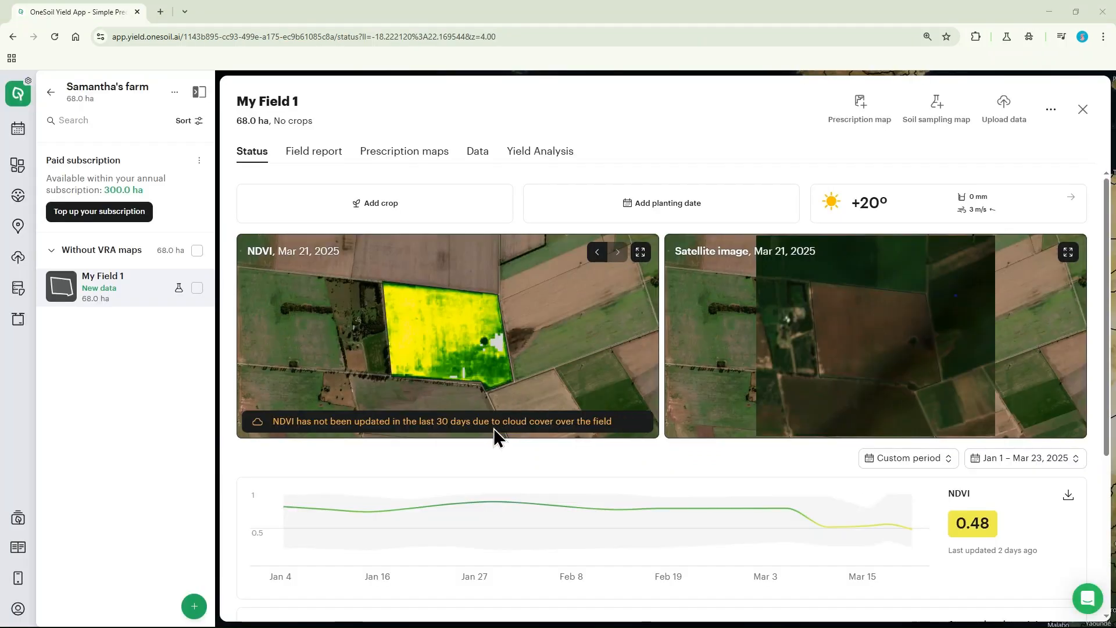
# Step: Open the field report of My Field 1
pyautogui.click(316, 160)
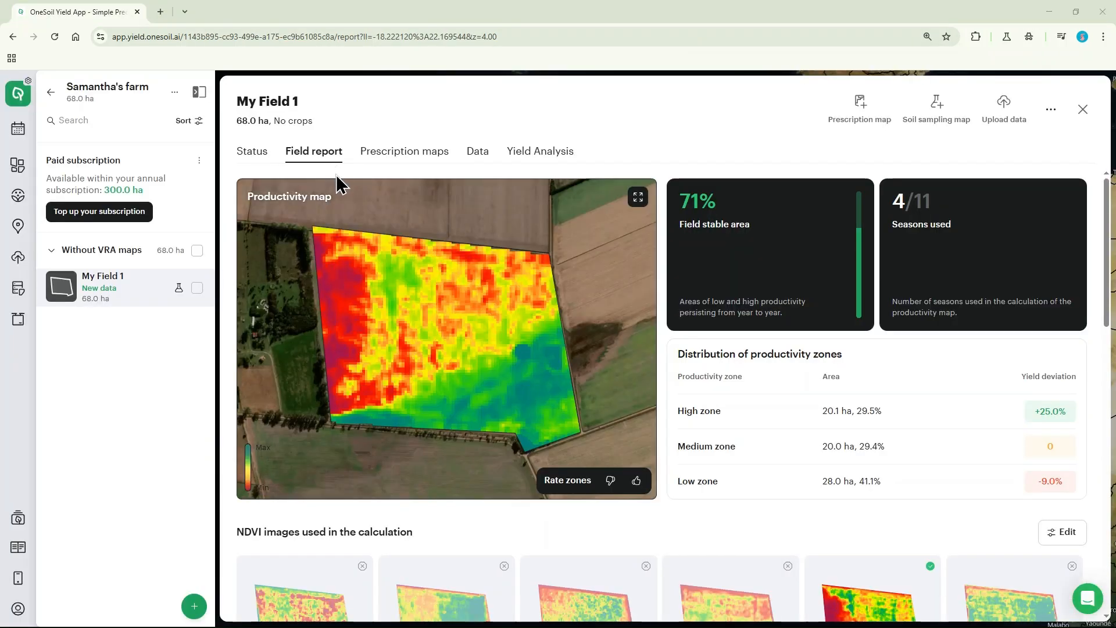
# Step: Open the pH soil analysis map from the field report and compare it side by side with the Productivity map
pyautogui.scroll(-10, 680, 291)
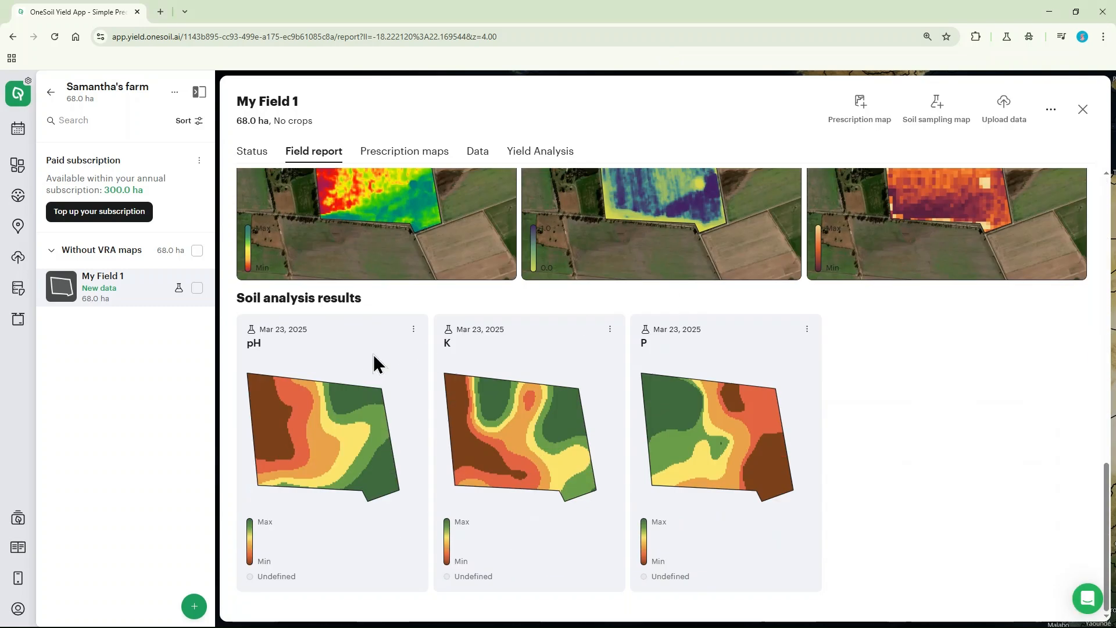
pyautogui.click(373, 356)
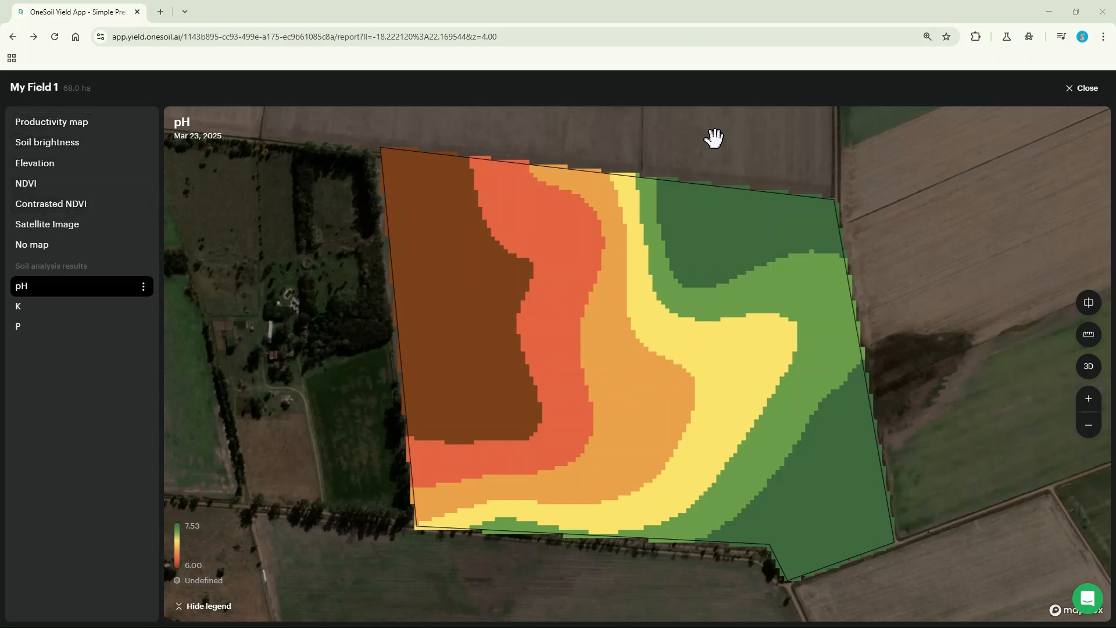
pyautogui.click(1087, 309)
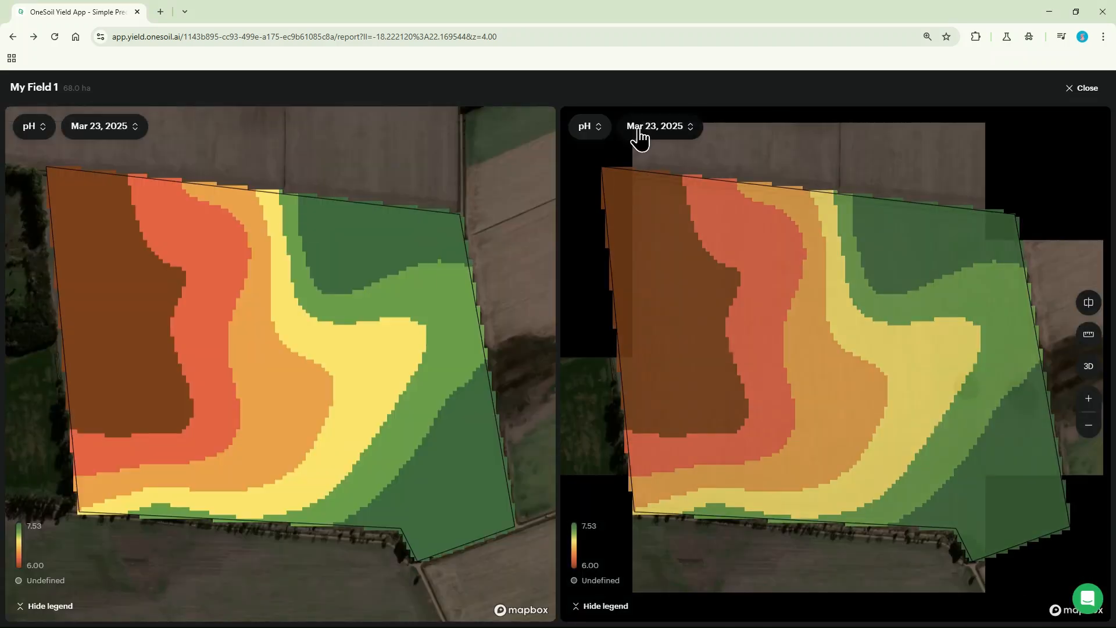
pyautogui.click(596, 136)
pyautogui.click(604, 162)
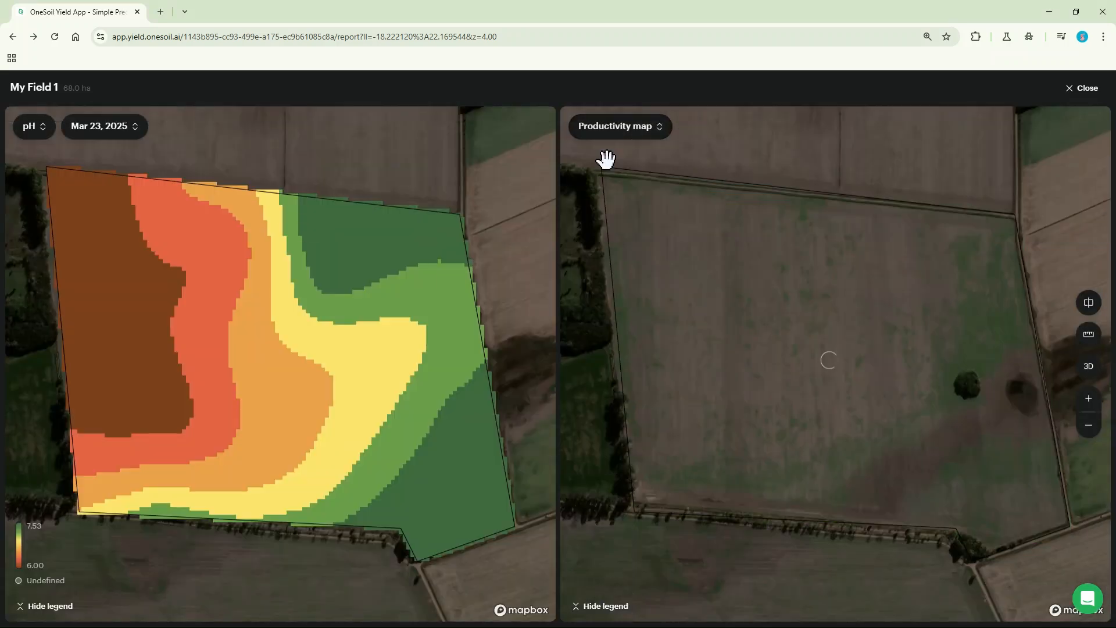
# Step: Compare the K and then the P soil analysis map against the Productivity map, replacing the pH layer
pyautogui.click(29, 127)
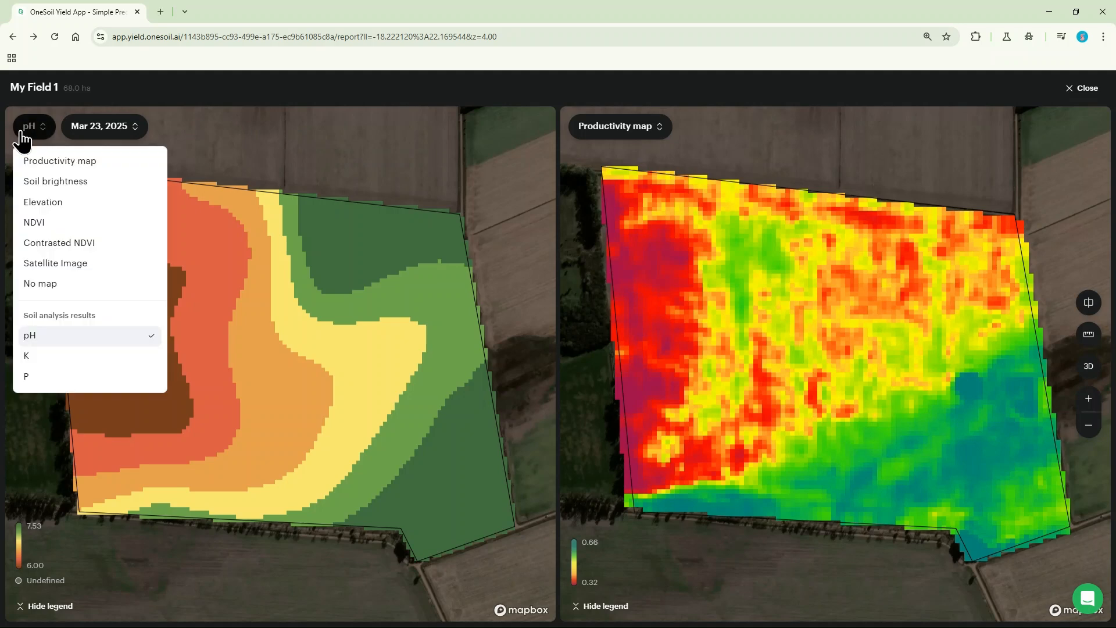
pyautogui.click(29, 355)
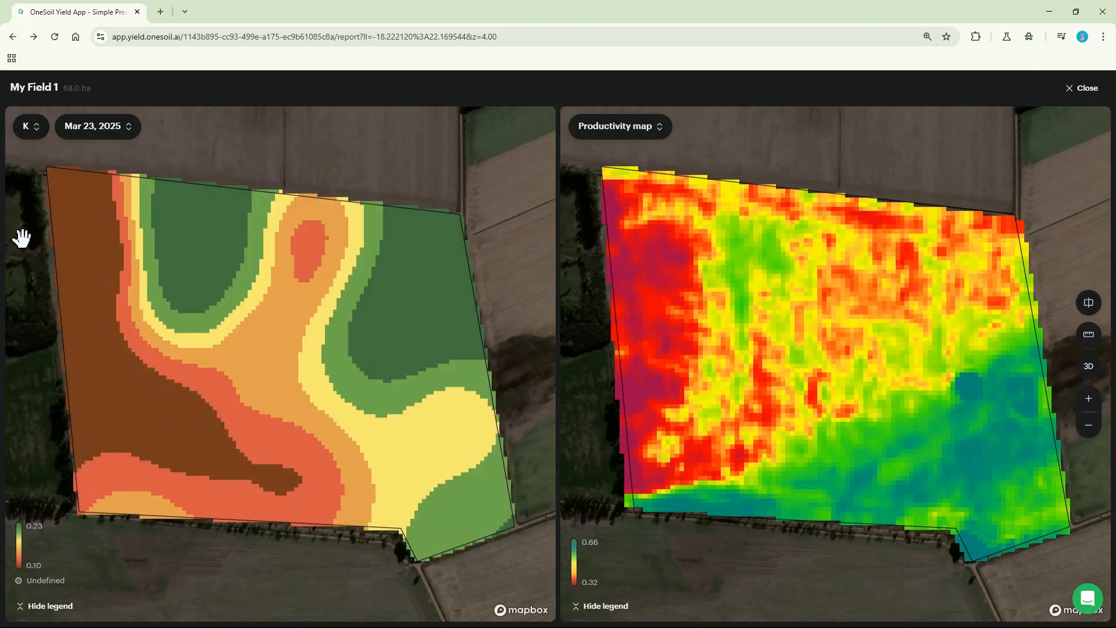
pyautogui.click(33, 133)
pyautogui.click(34, 376)
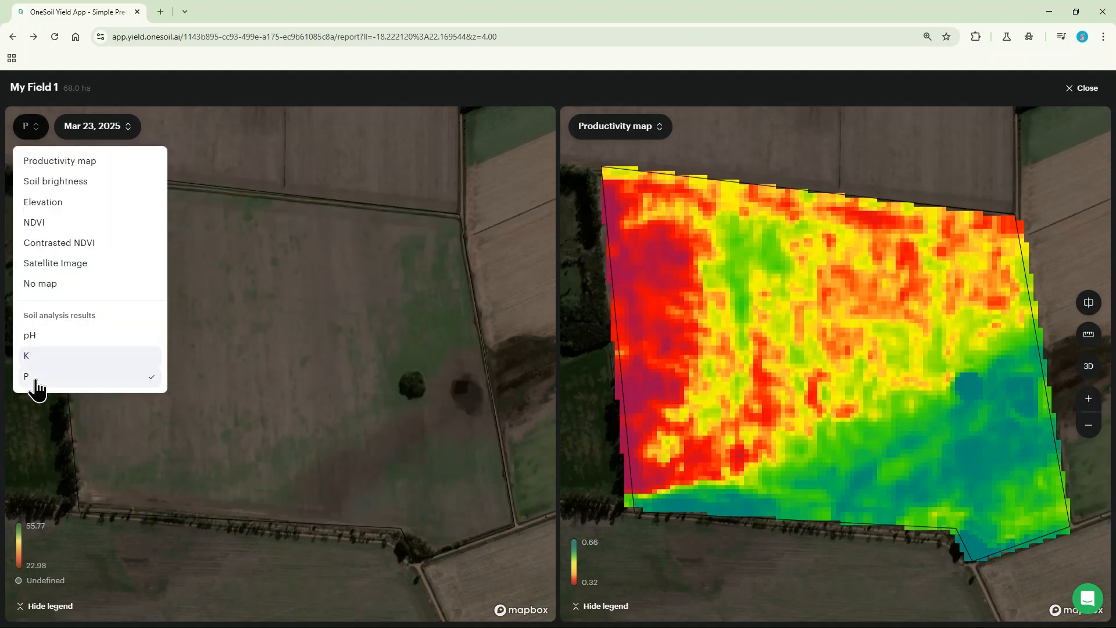